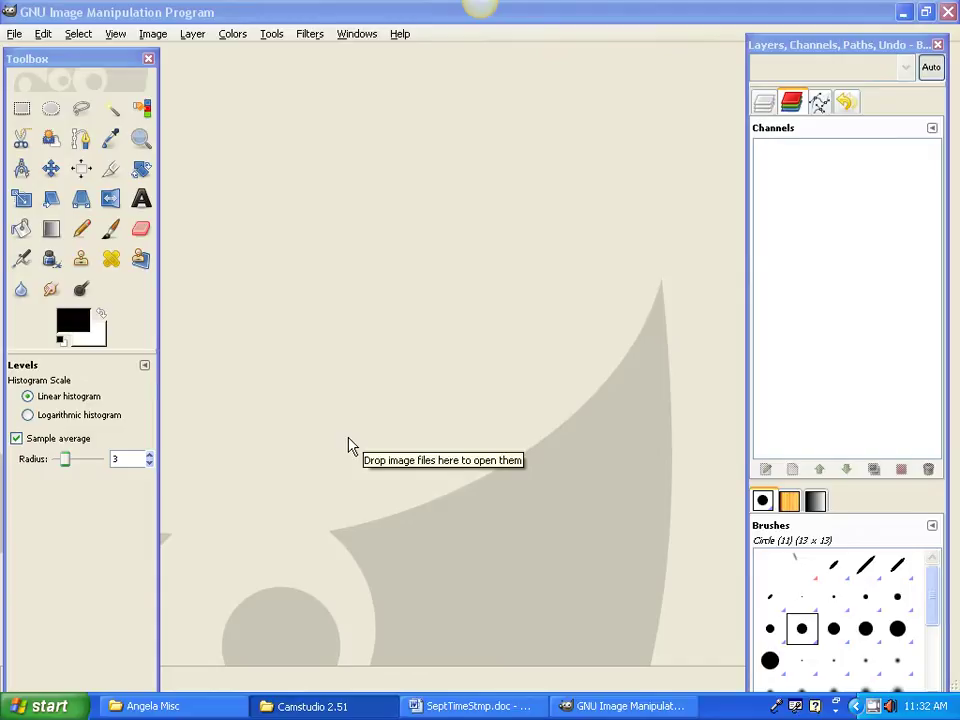
Open the recent photo JM9F6769.JPG, accepting the EXIF rotation to standard orientation.
left_click(14, 35)
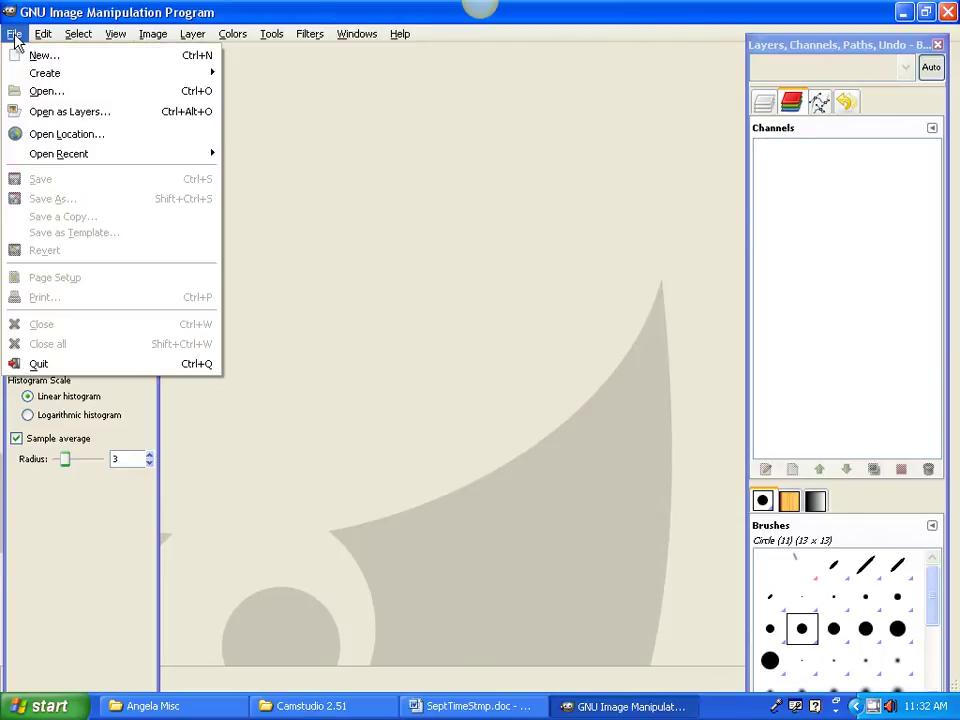
mouse_move(70, 156)
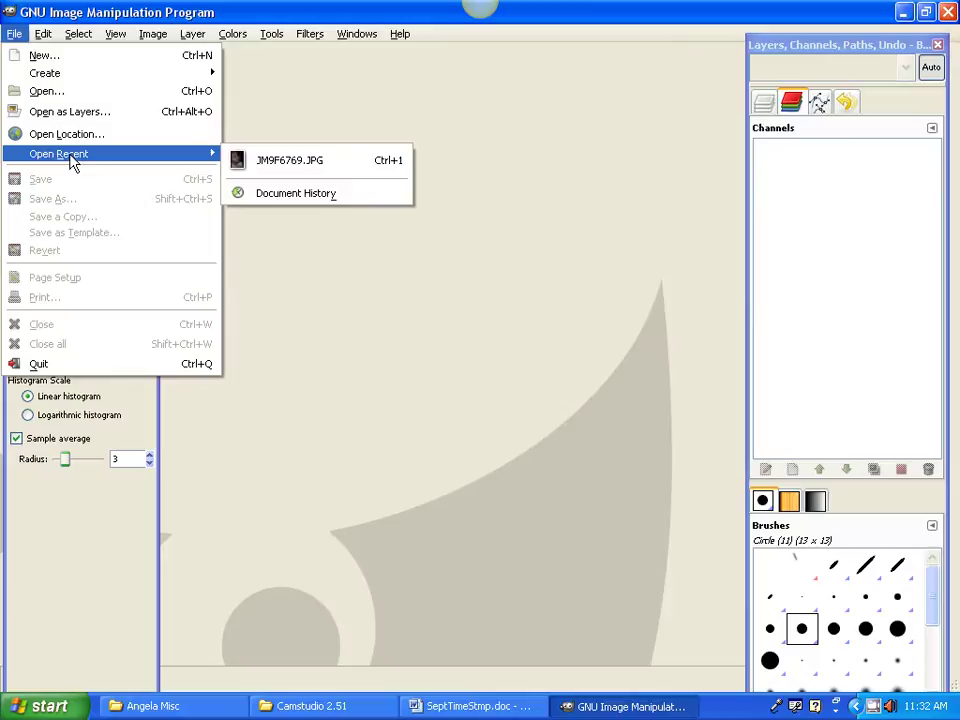
left_click(279, 166)
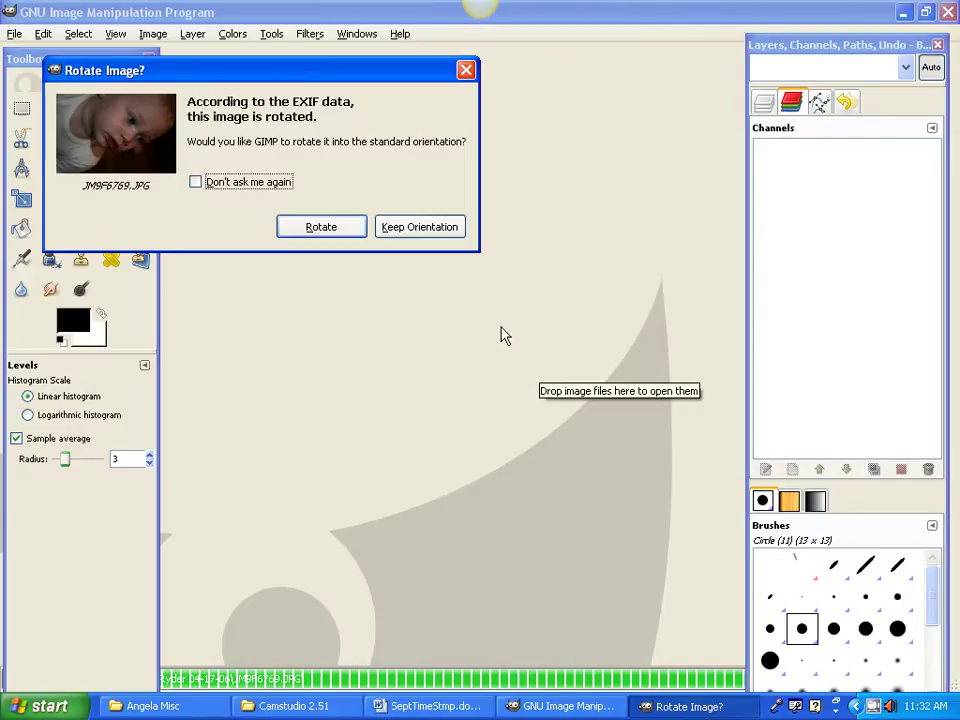
left_click(316, 232)
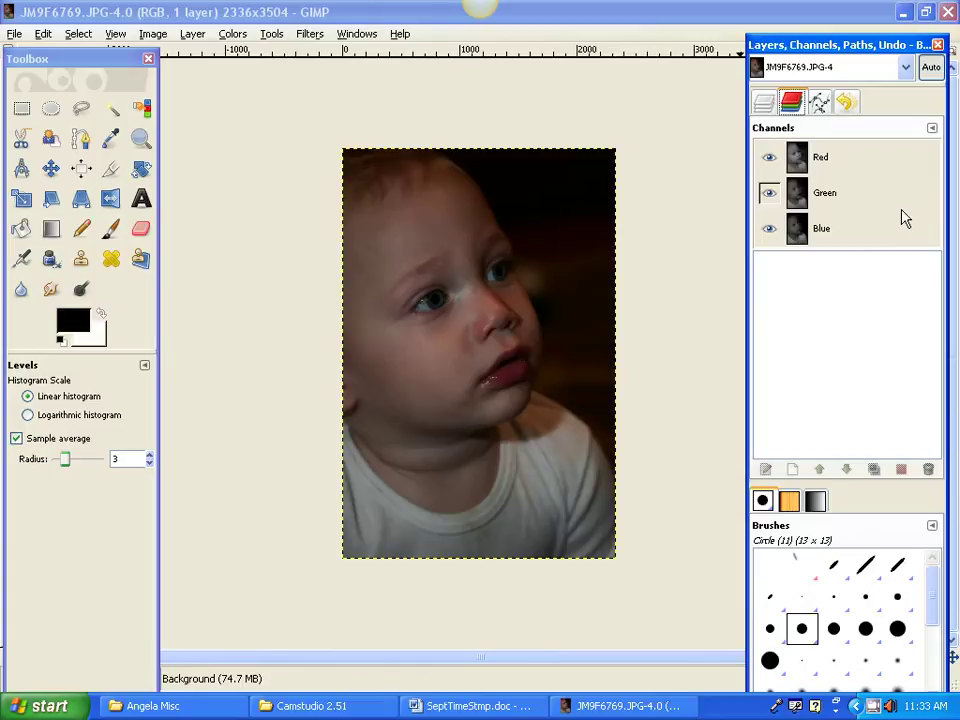
Make Red the only visible channel in the Channels dock.
left_click(770, 229)
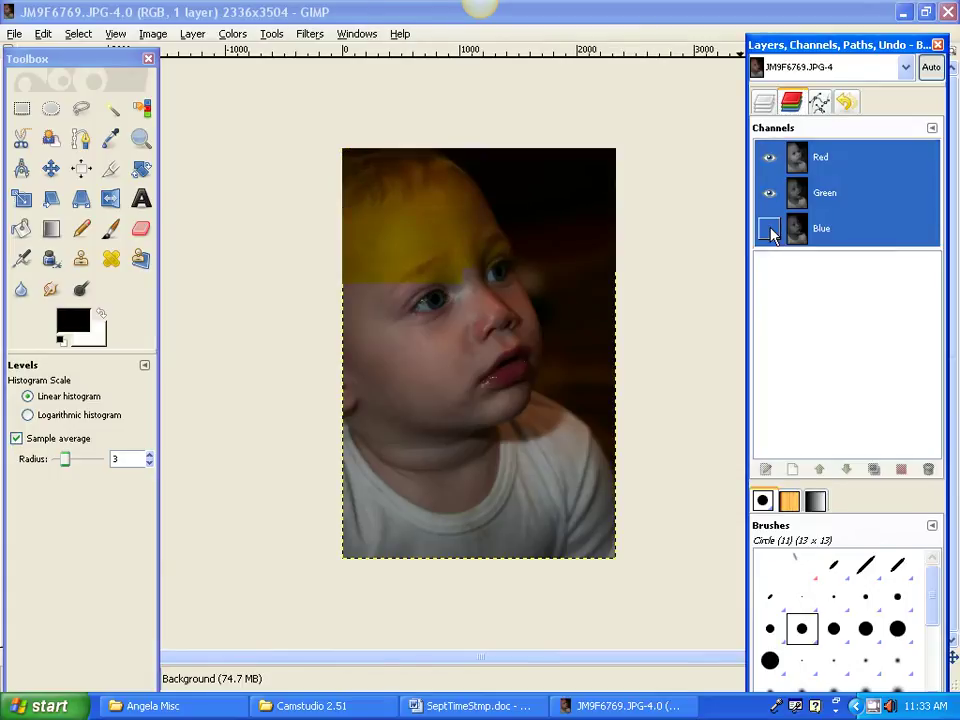
left_click(770, 193)
left_click(770, 157)
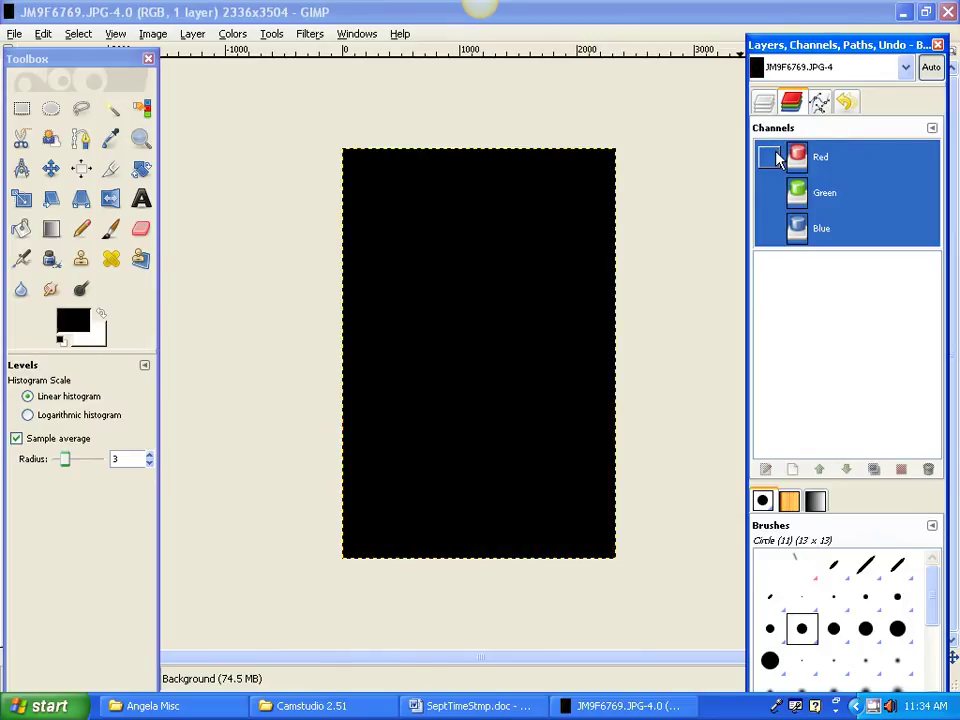
left_click(770, 157)
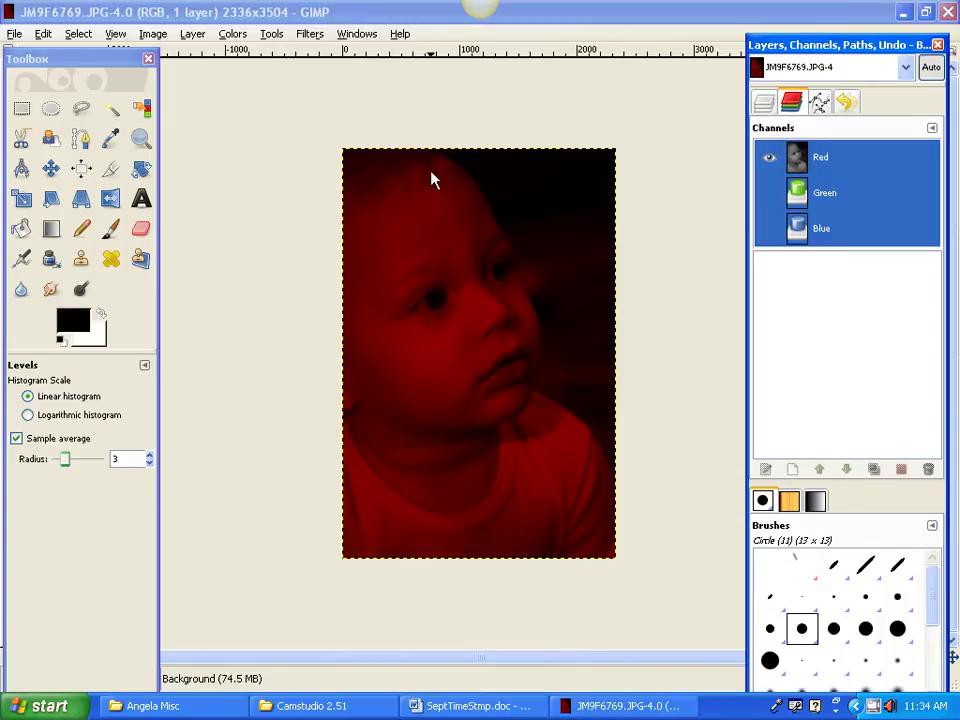
left_click(233, 37)
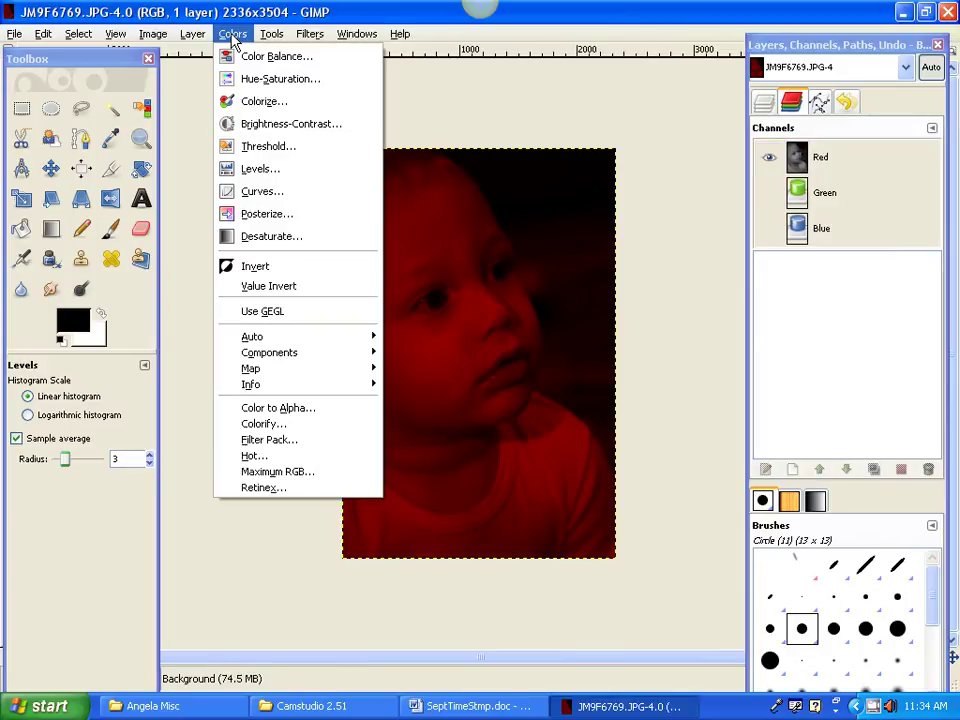
Apply Levels to the Red channel with input black 1, gamma 1.61 and white 148.
left_click(258, 172)
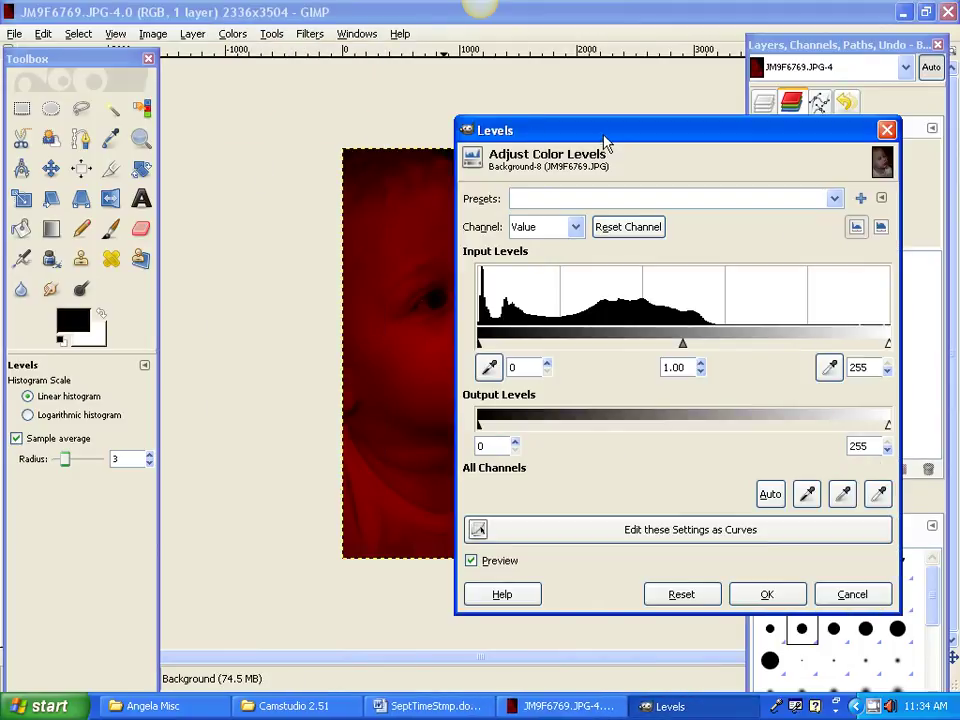
left_click_drag(606, 142, 660, 397)
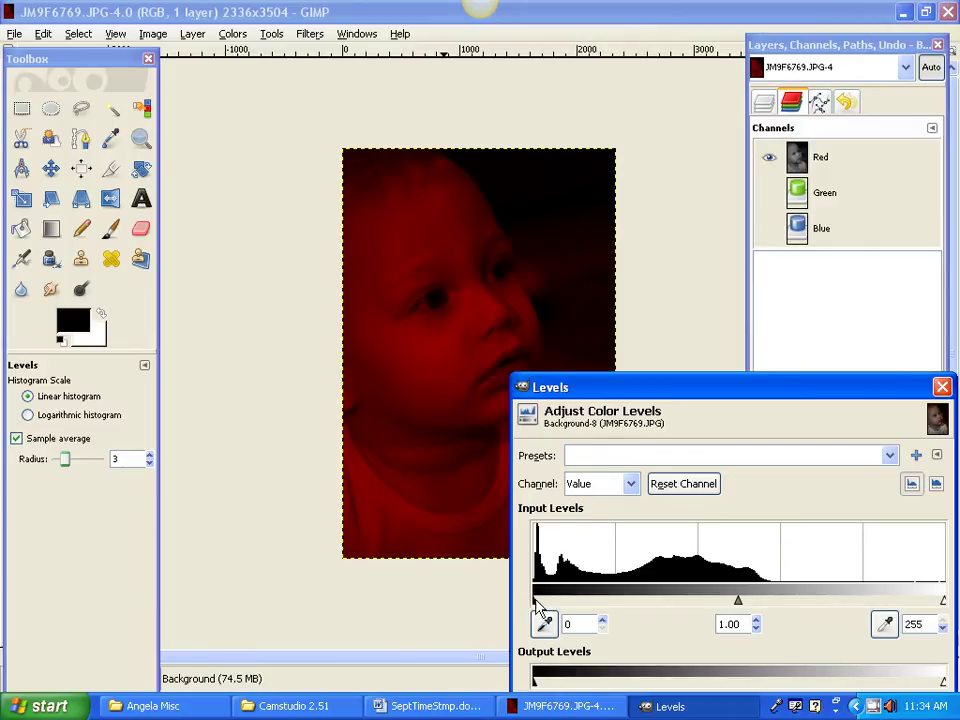
left_click_drag(535, 604, 537, 604)
left_click_drag(945, 604, 776, 600)
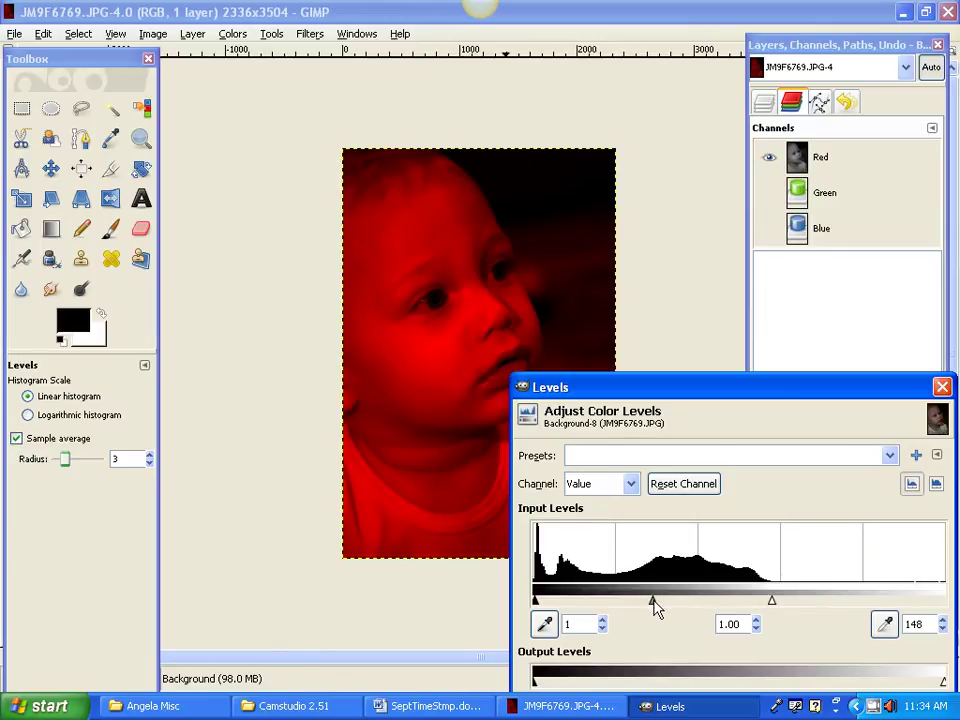
mouse_move(653, 600)
left_mouse_down()
mouse_move(677, 601)
mouse_move(664, 607)
left_mouse_up()
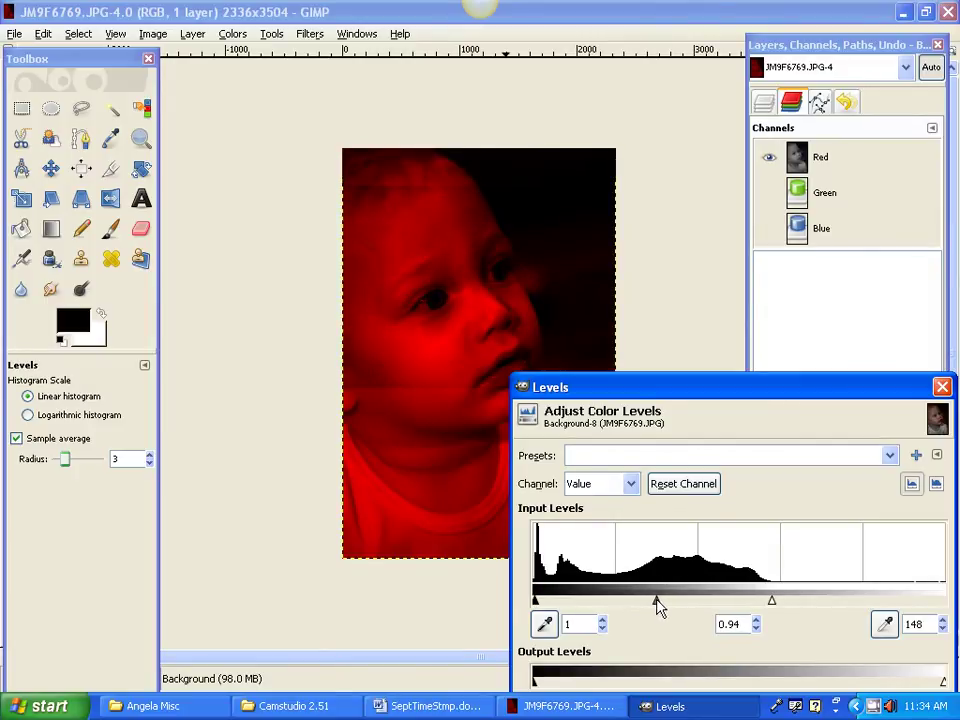
left_click_drag(657, 601, 629, 604)
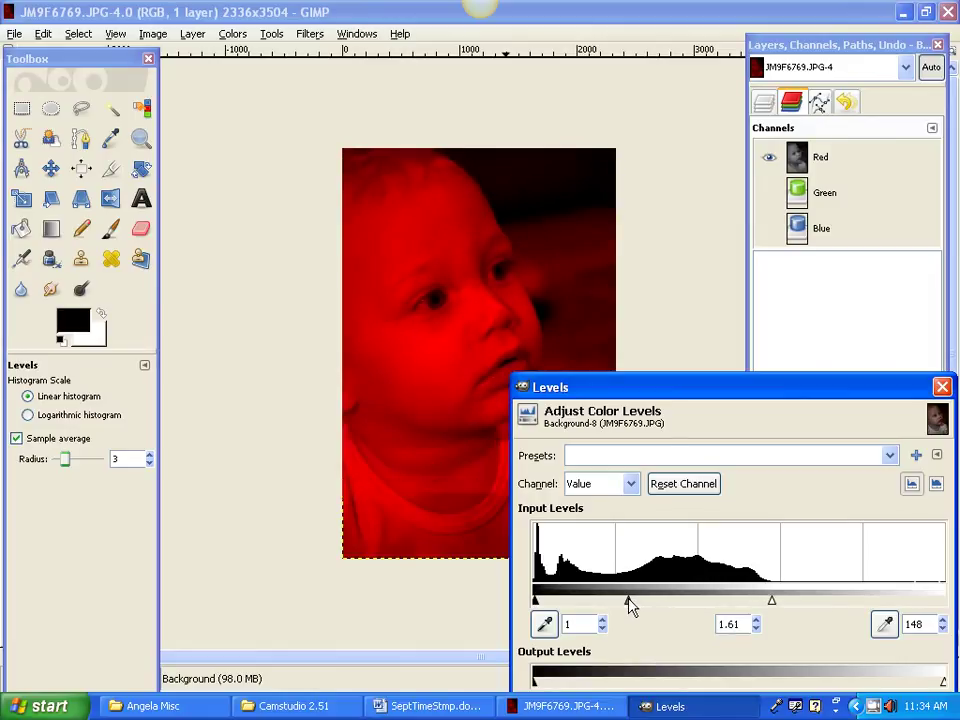
left_click_drag(816, 388, 729, 184)
left_click(736, 647)
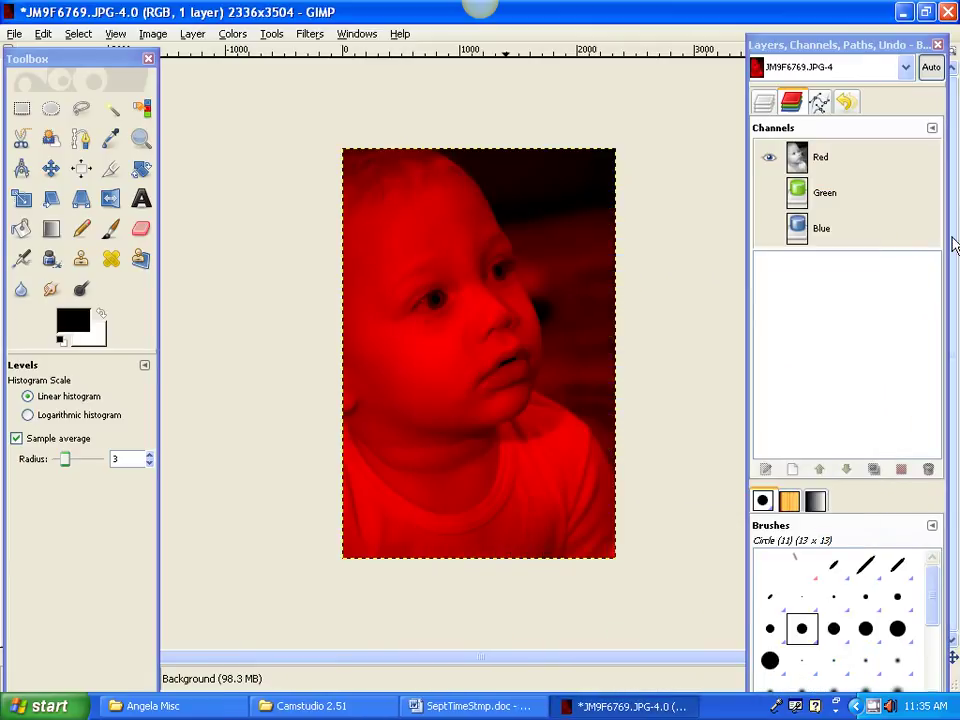
Show only the Green channel and apply Levels with input black 1 and gamma 1.29.
left_click(769, 193)
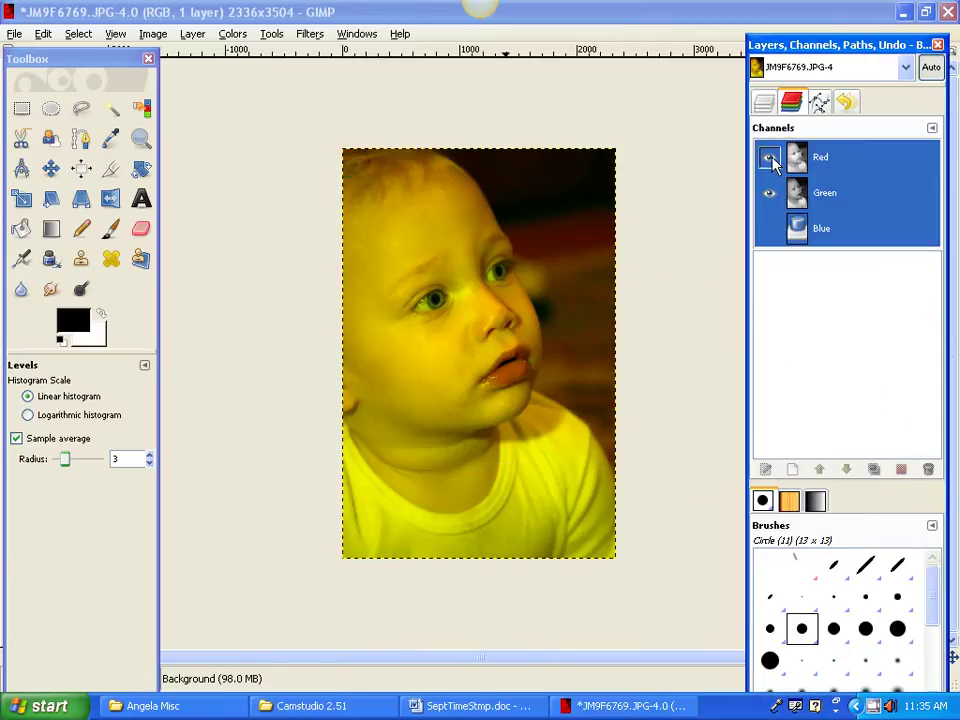
left_click(770, 157)
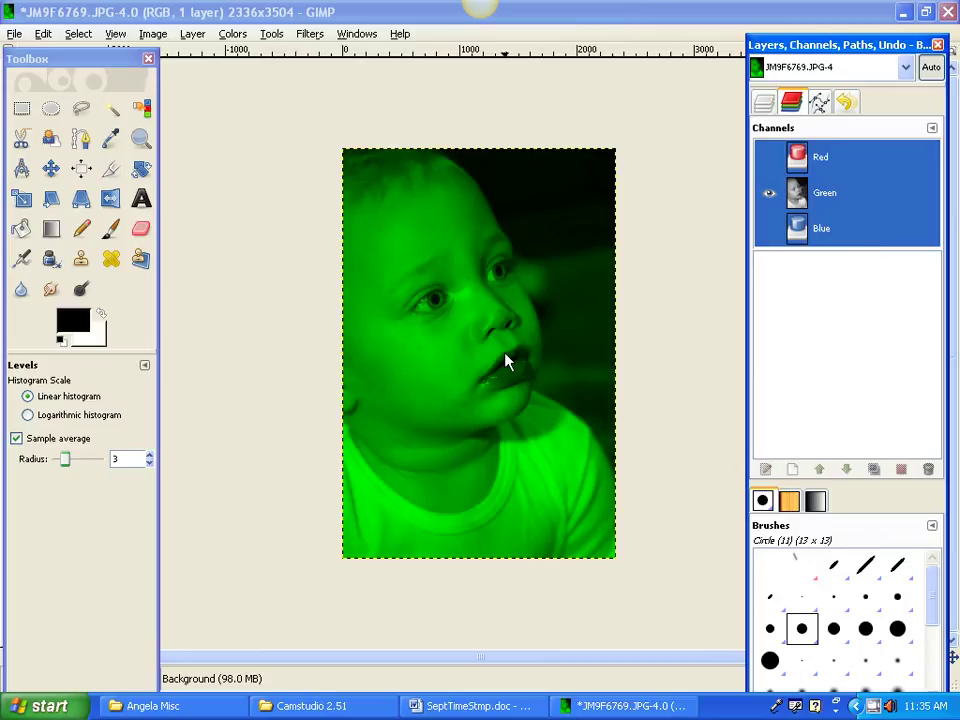
left_click(233, 35)
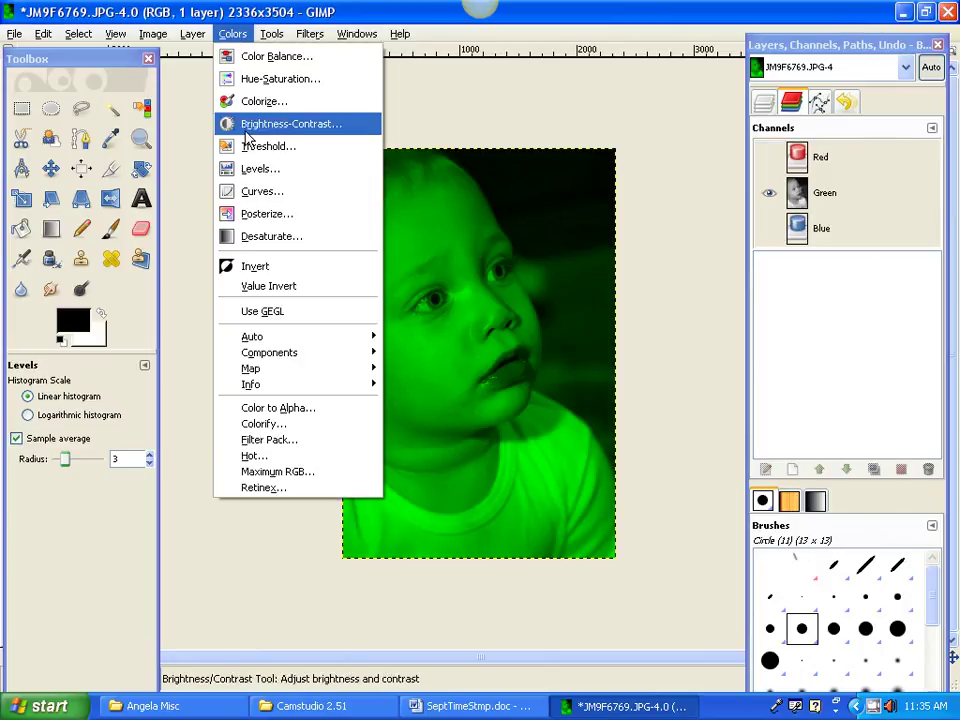
left_click(256, 170)
left_click_drag(507, 186, 590, 404)
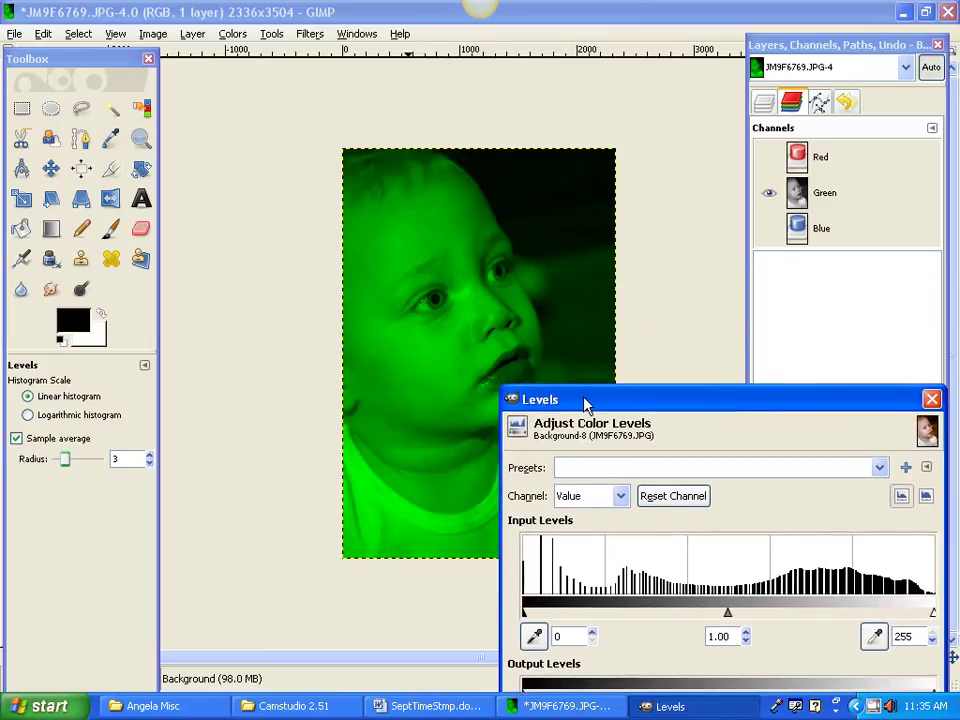
left_click_drag(528, 615, 530, 615)
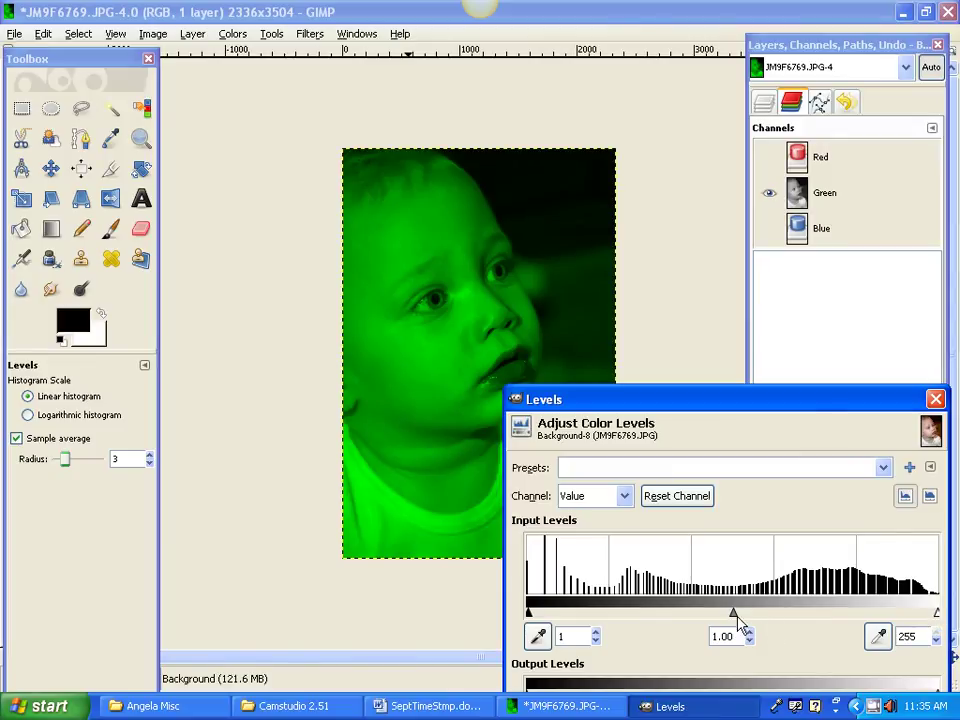
left_click_drag(731, 619, 711, 625)
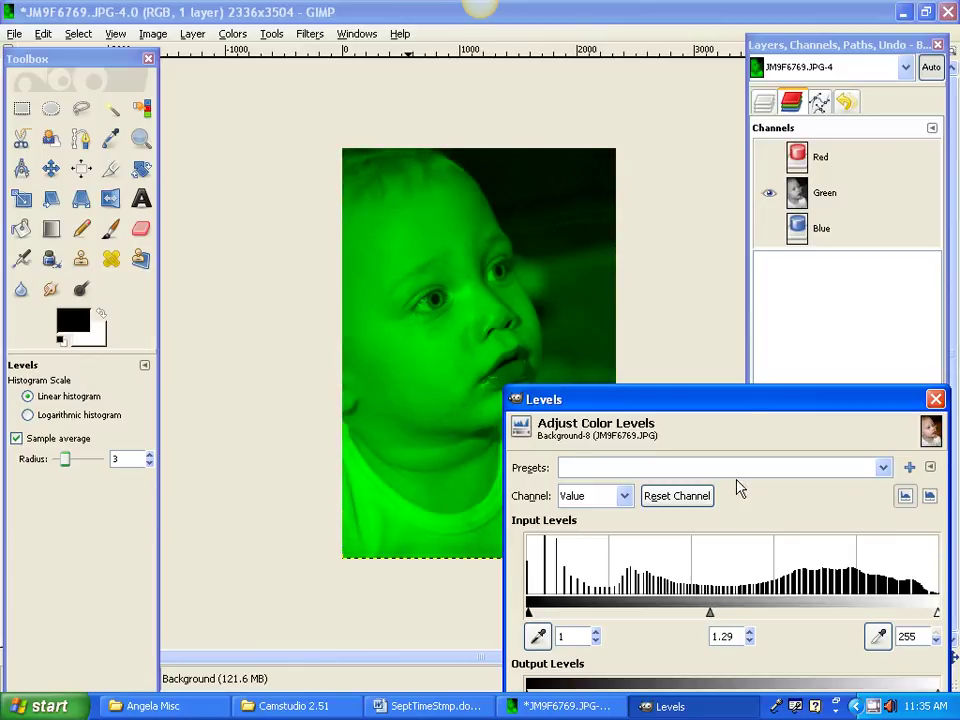
left_click_drag(726, 399, 657, 166)
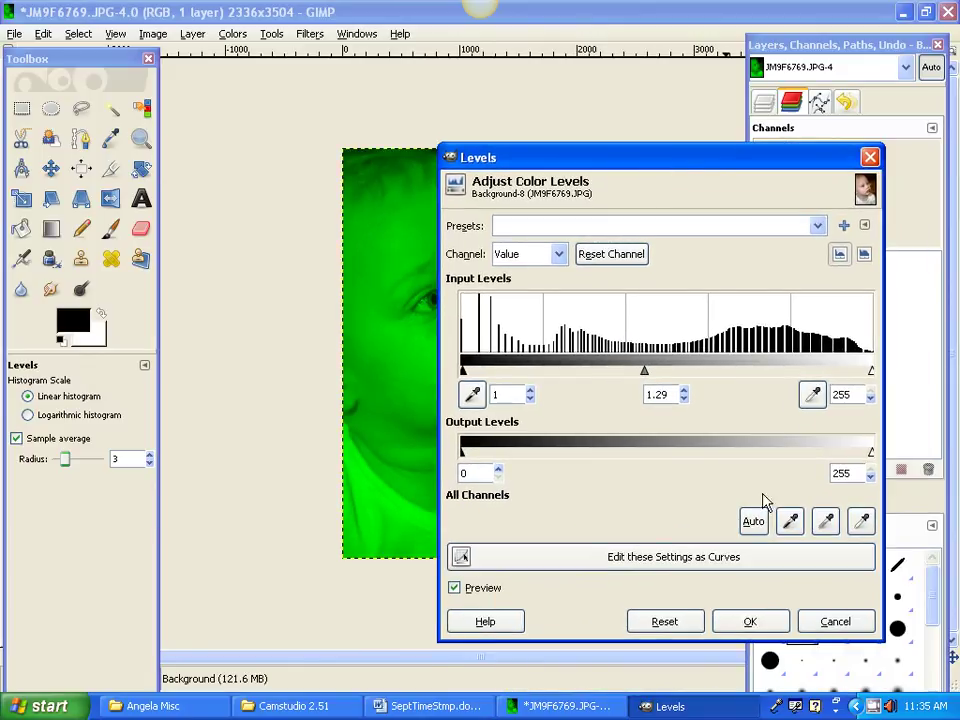
left_click(750, 621)
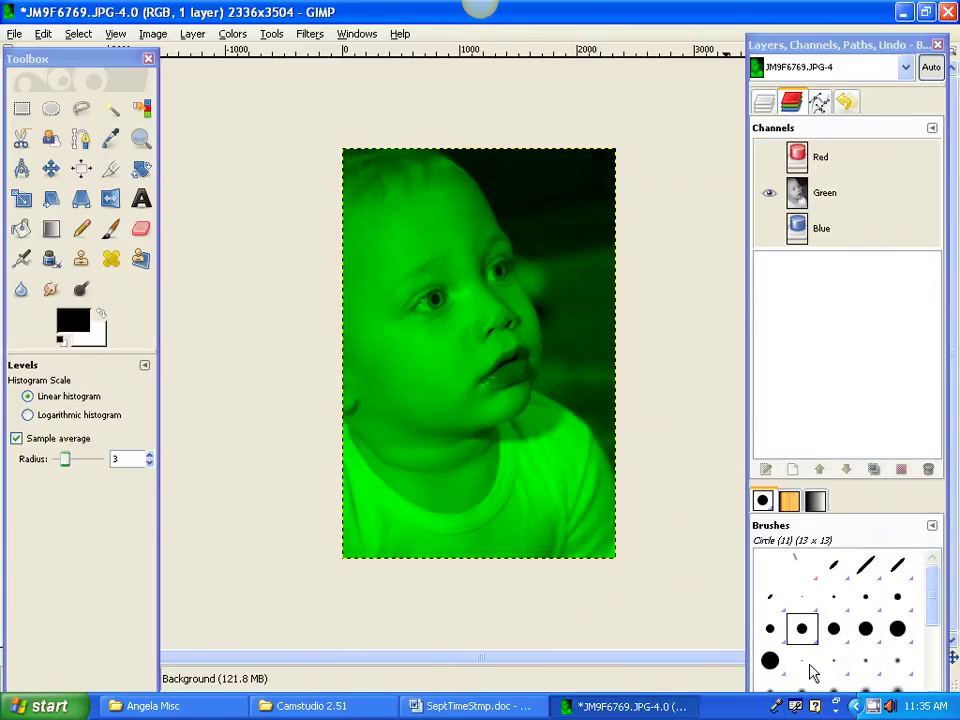
Show only the Blue channel and apply Levels with black point 2 and gamma 1.58.
left_click(769, 228)
left_click(769, 228, "shift")
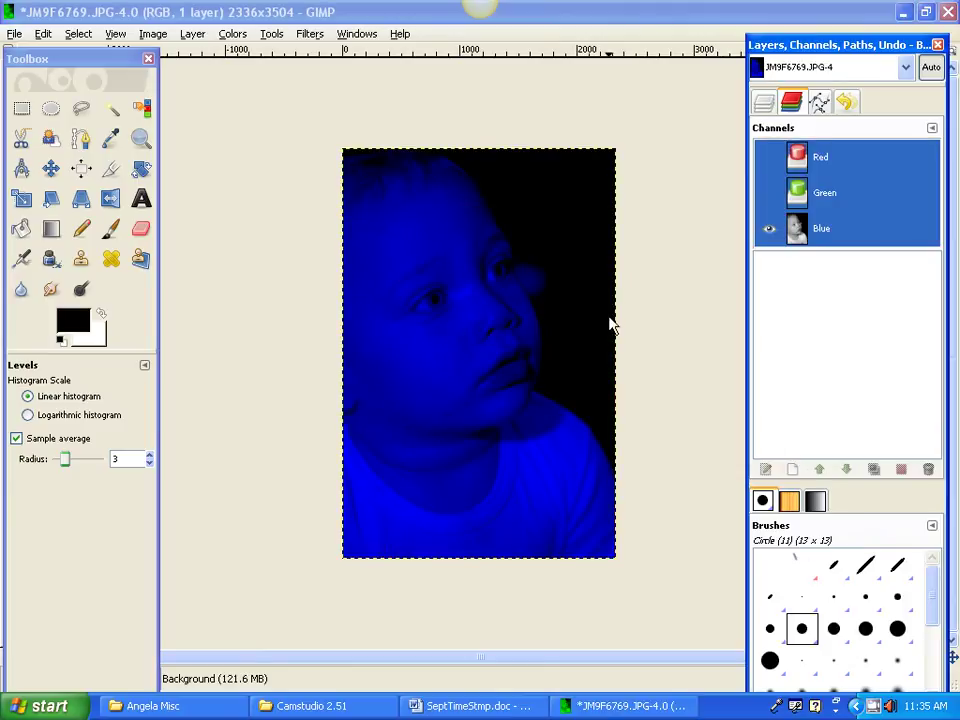
left_click(193, 34)
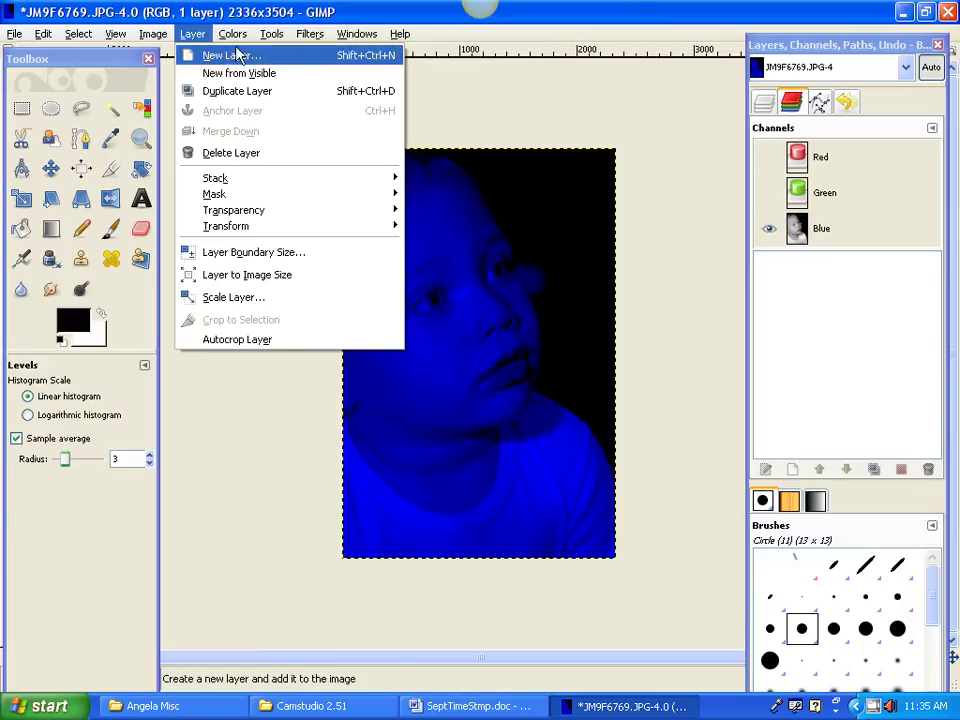
mouse_move(232, 34)
left_click(259, 171)
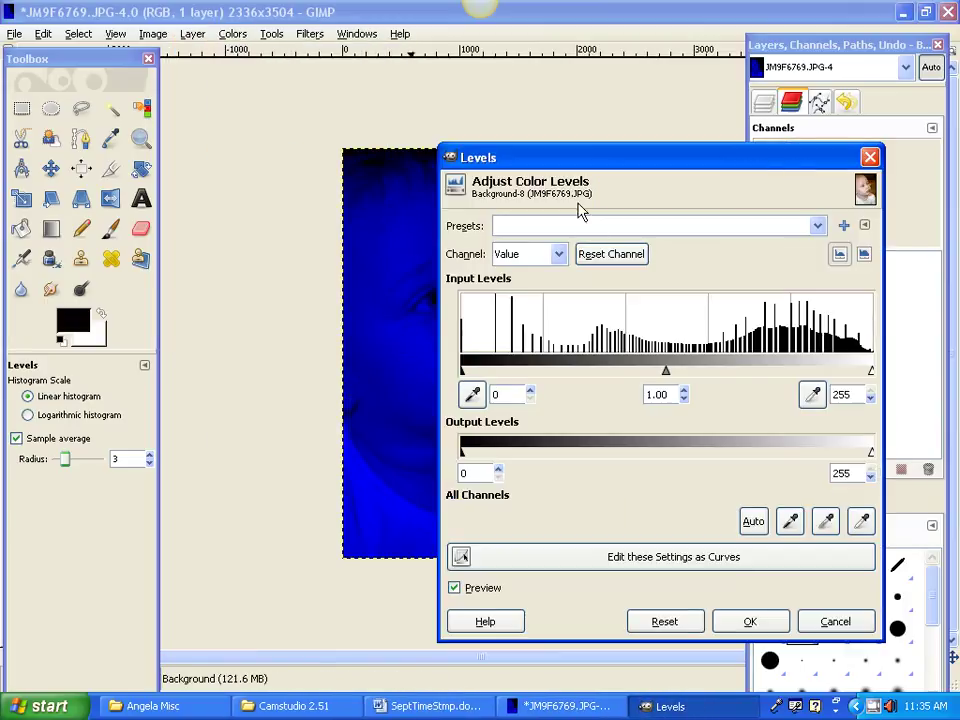
left_click_drag(547, 165, 605, 360)
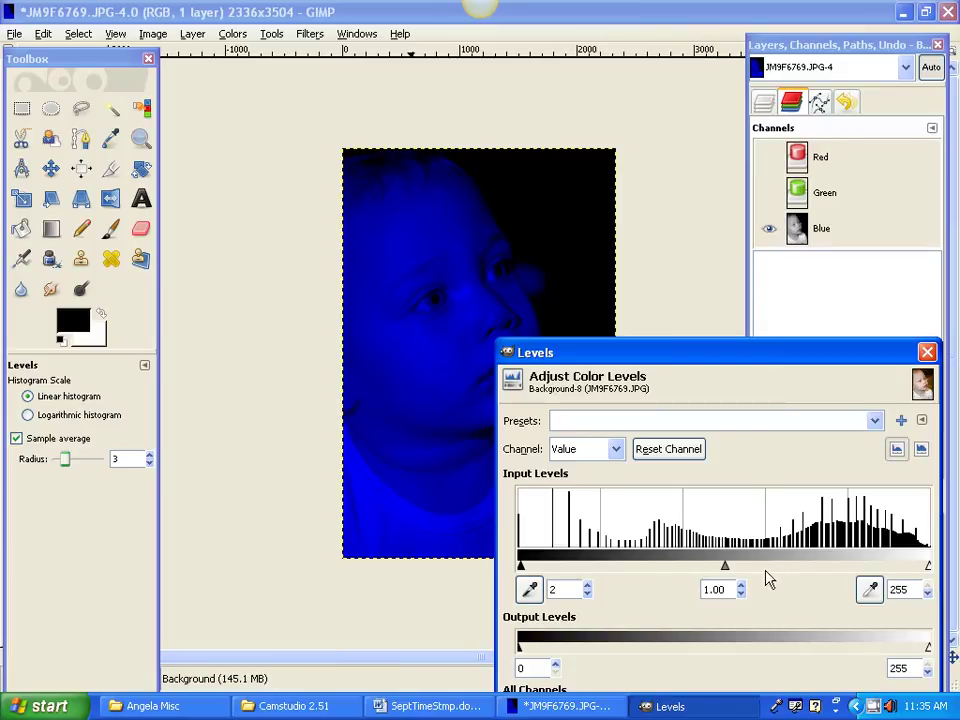
left_click_drag(725, 566, 685, 573)
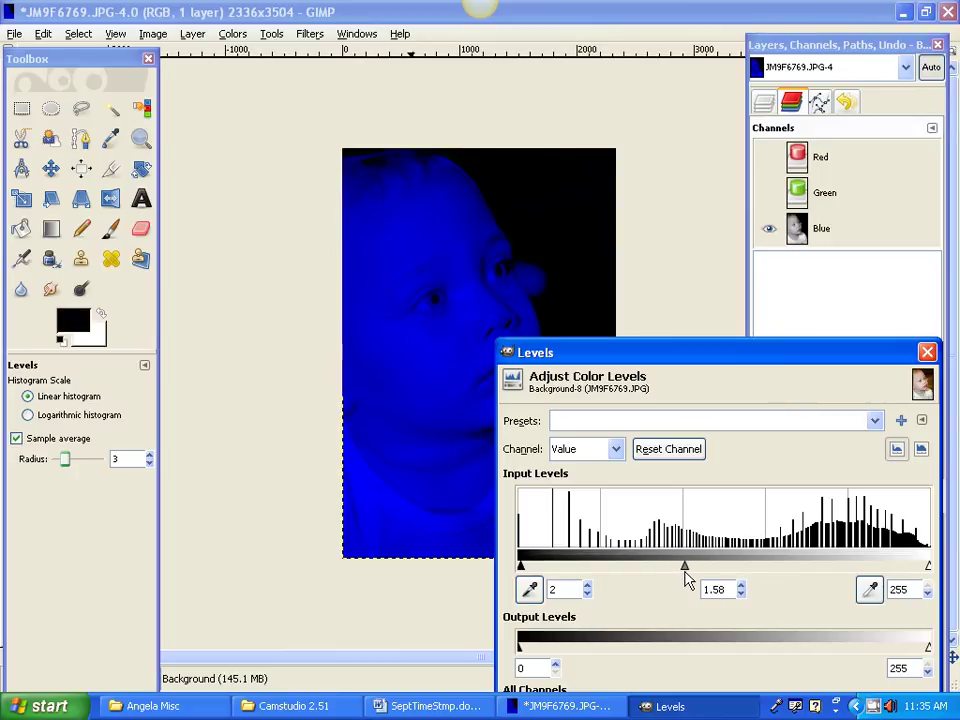
left_click_drag(707, 352, 671, 157)
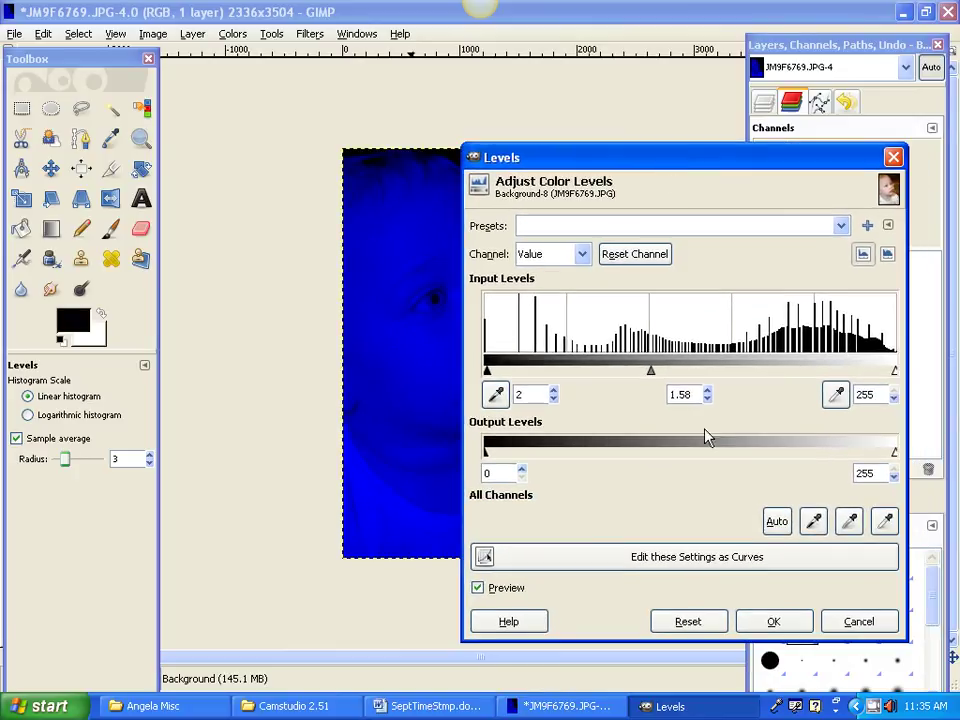
left_click(770, 623)
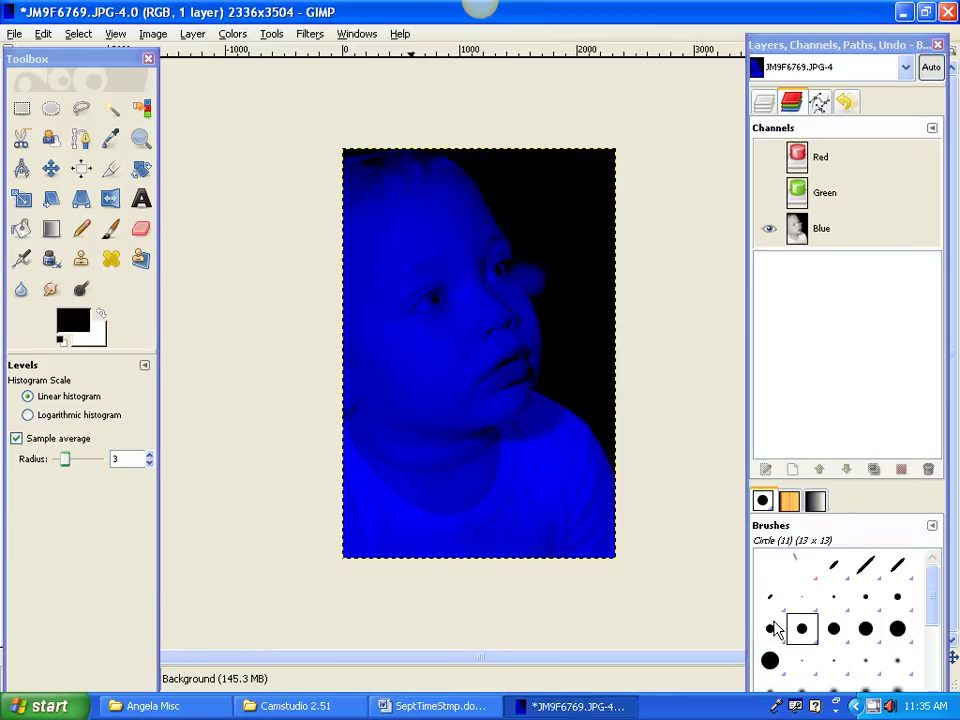
Restore all three channels to full colour and reopen JM9F6769.JPG rotated upright.
left_click(769, 193)
left_click(769, 157)
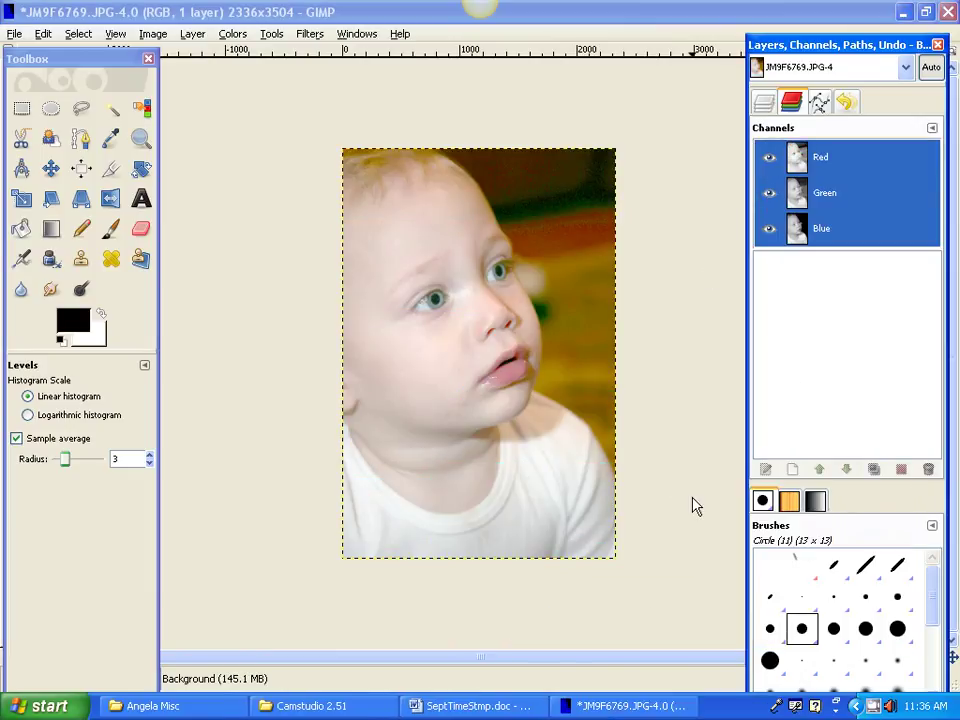
left_click(14, 33)
mouse_move(60, 155)
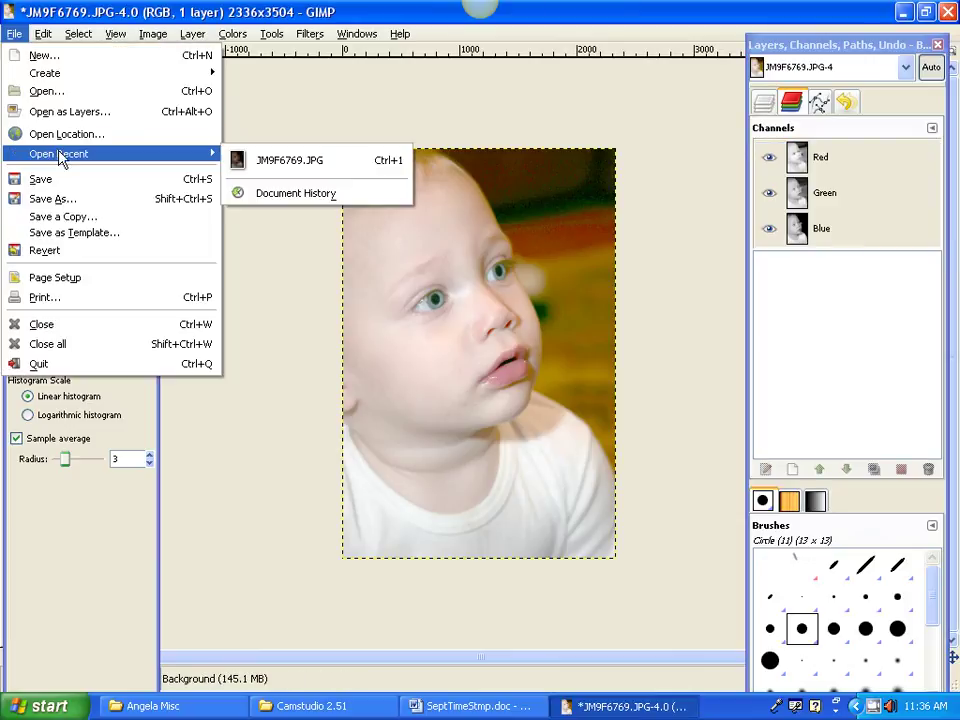
left_click(283, 162)
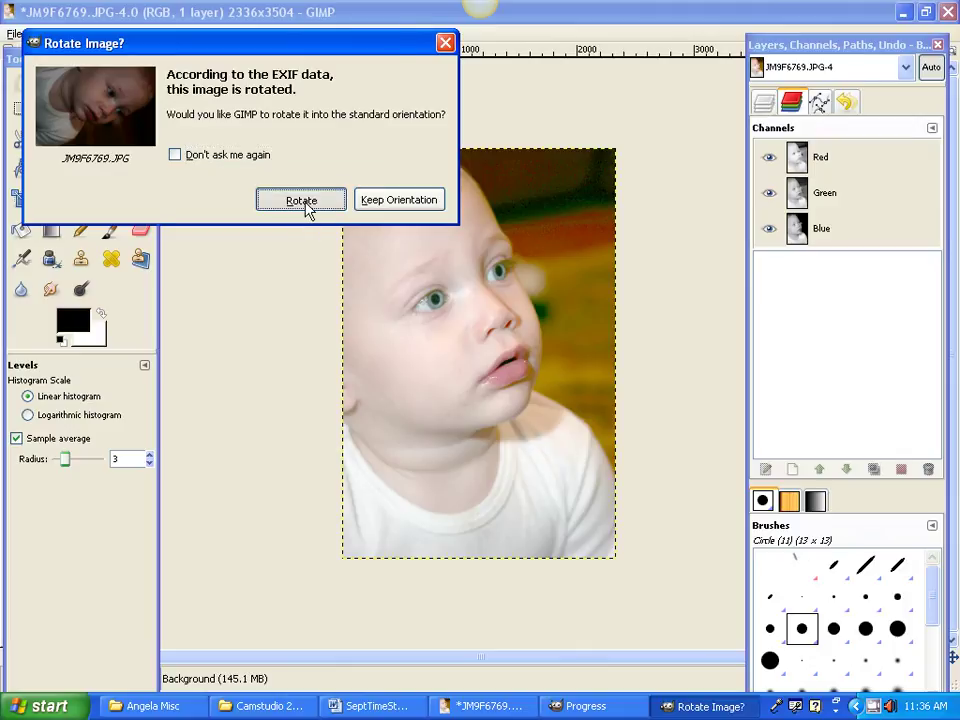
left_click(301, 201)
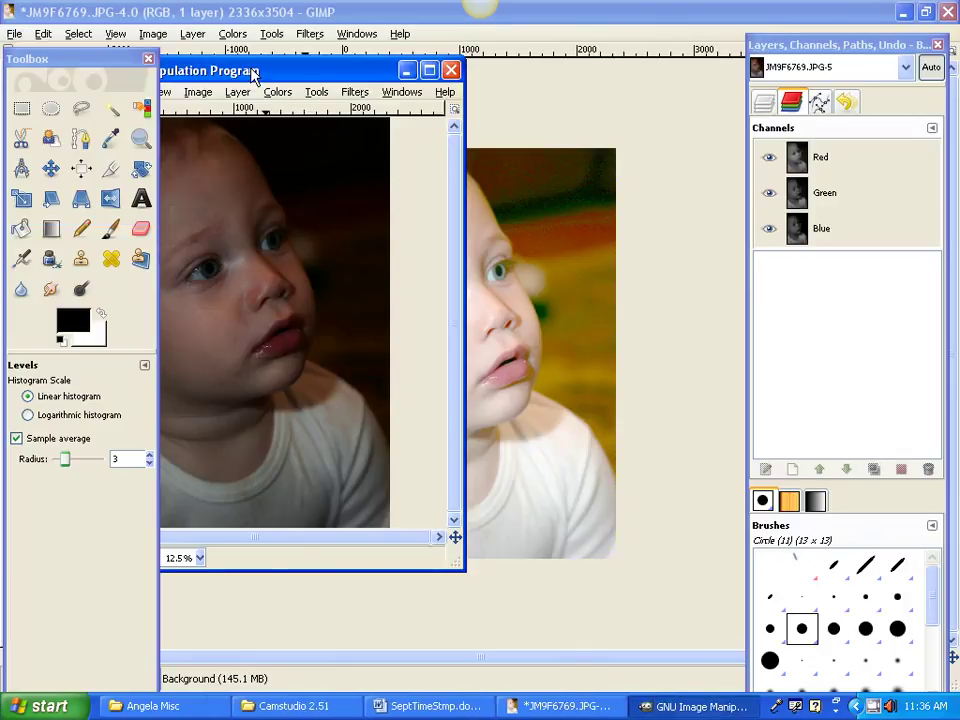
Compare the dark original beside the brightened photo, then minimize the original.
left_click_drag(231, 72, 396, 115)
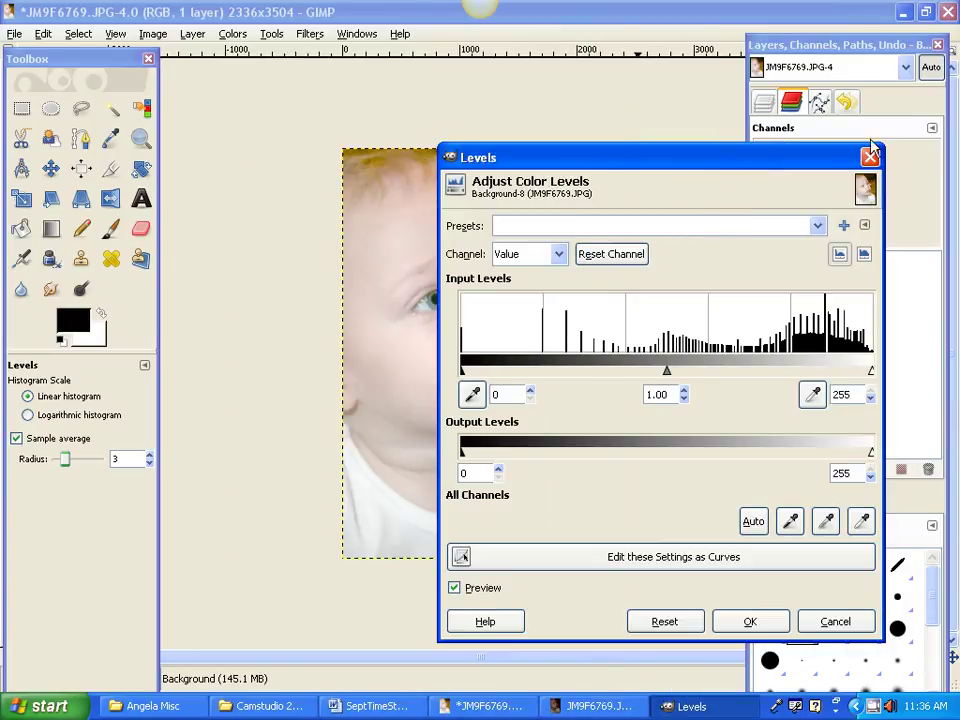
left_click(746, 622)
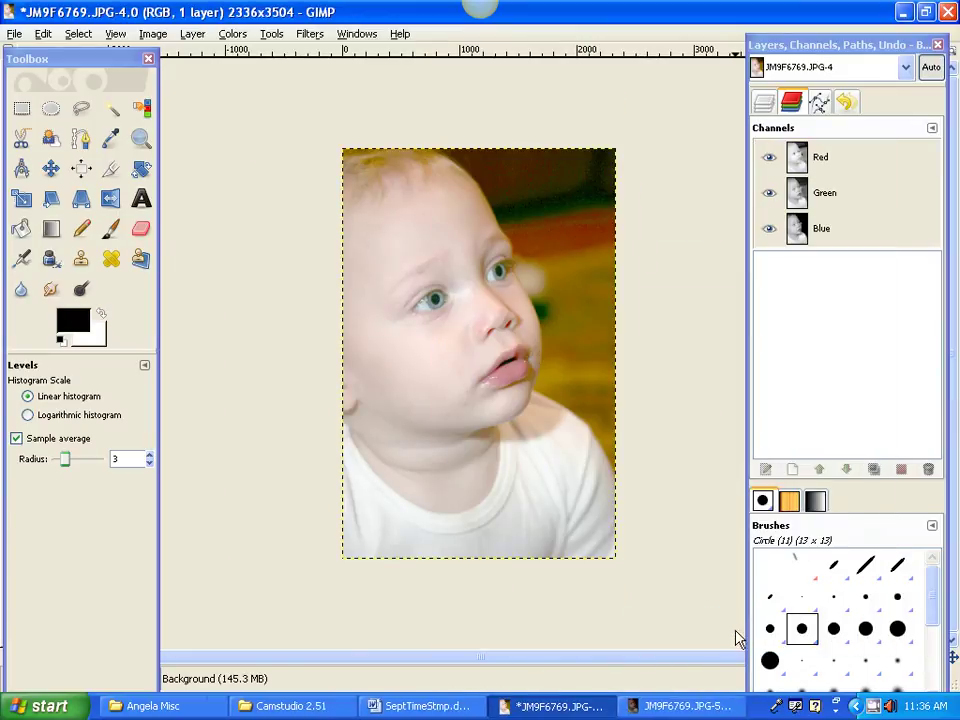
left_click(693, 706)
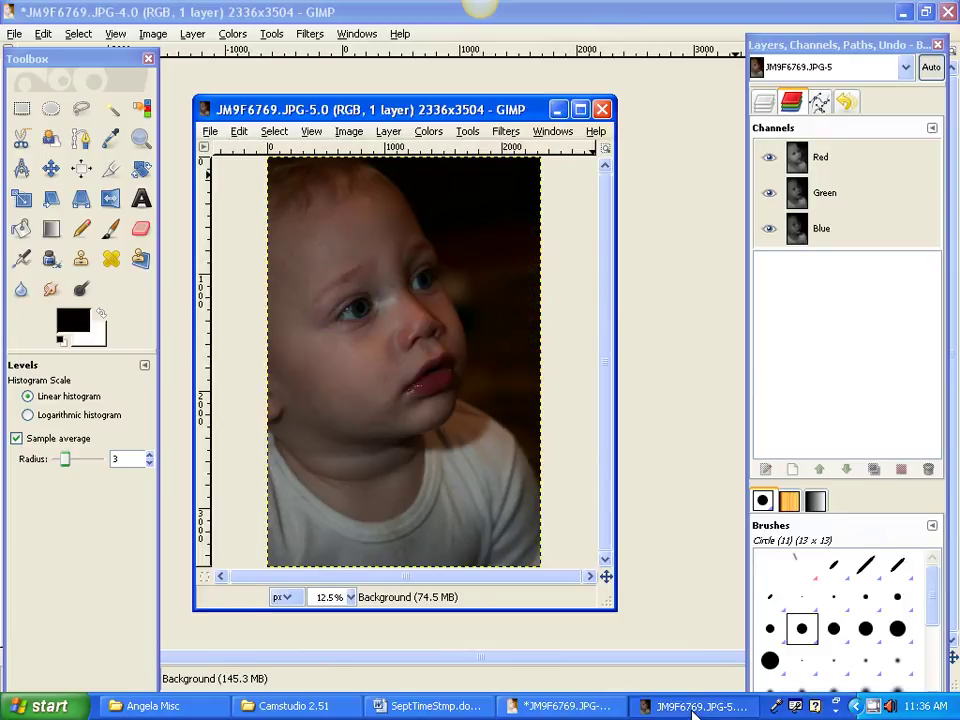
left_click(693, 706)
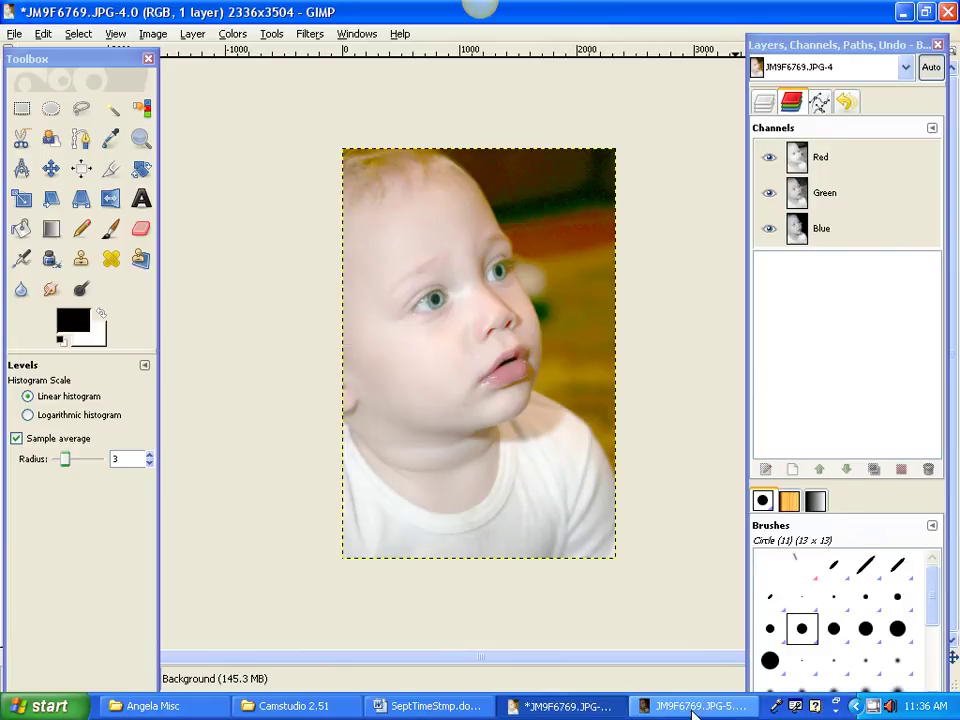